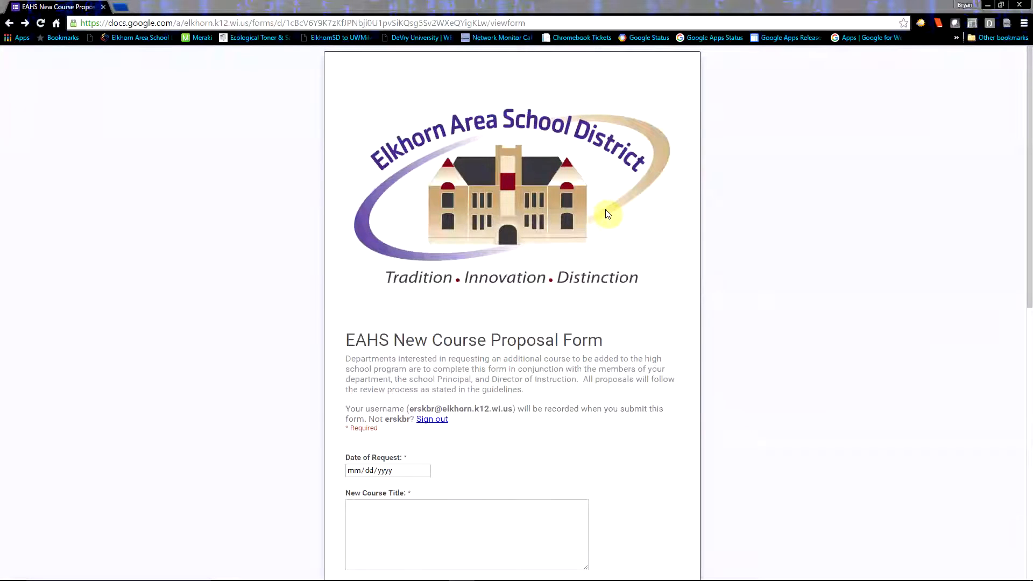
Set the Date of Request to 05/04/2016 using the date picker
scroll(609, 213, down, 2)
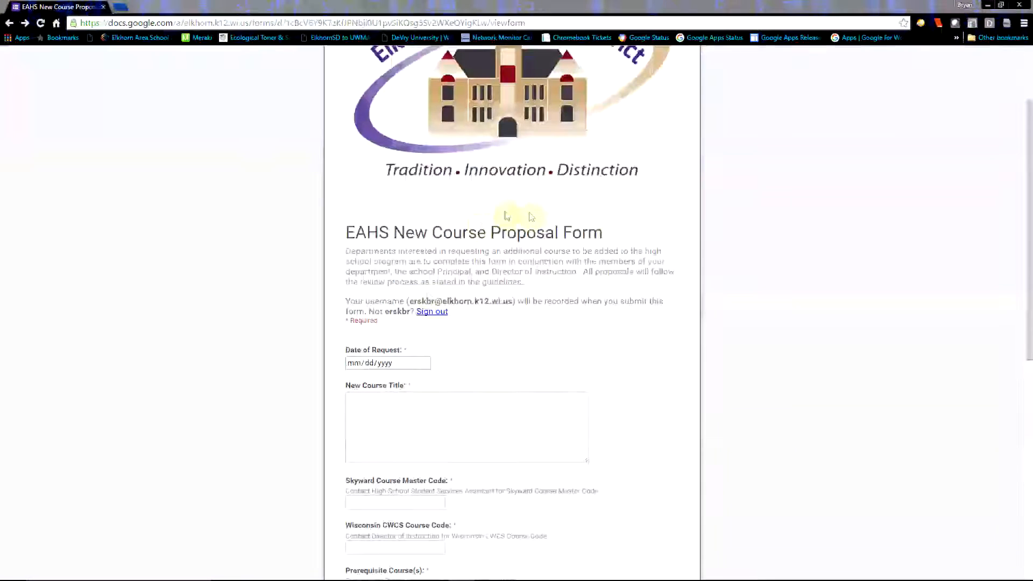
click(426, 364)
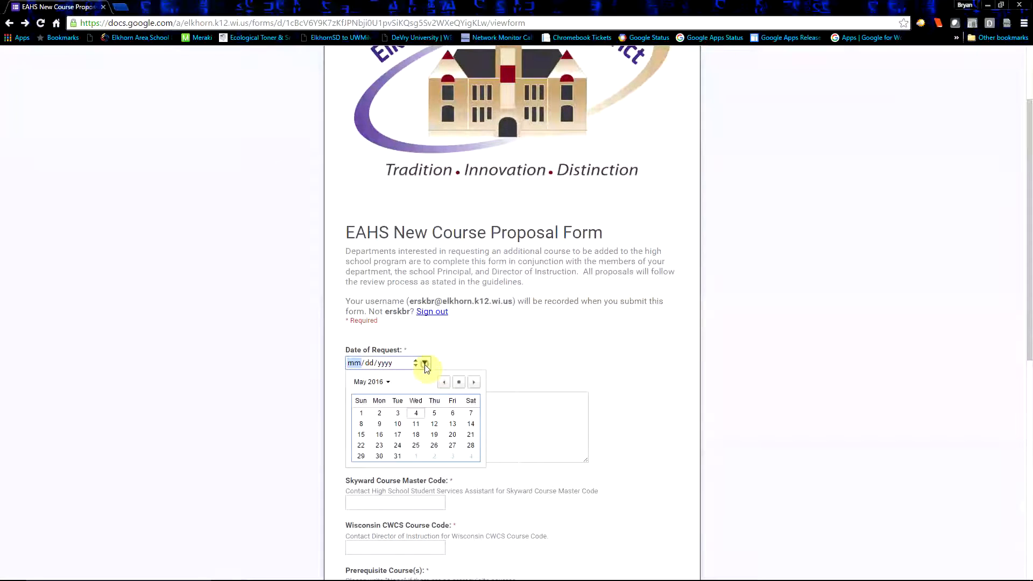
click(421, 415)
Enter "Computer Networking" as the New Course Title
click(394, 409)
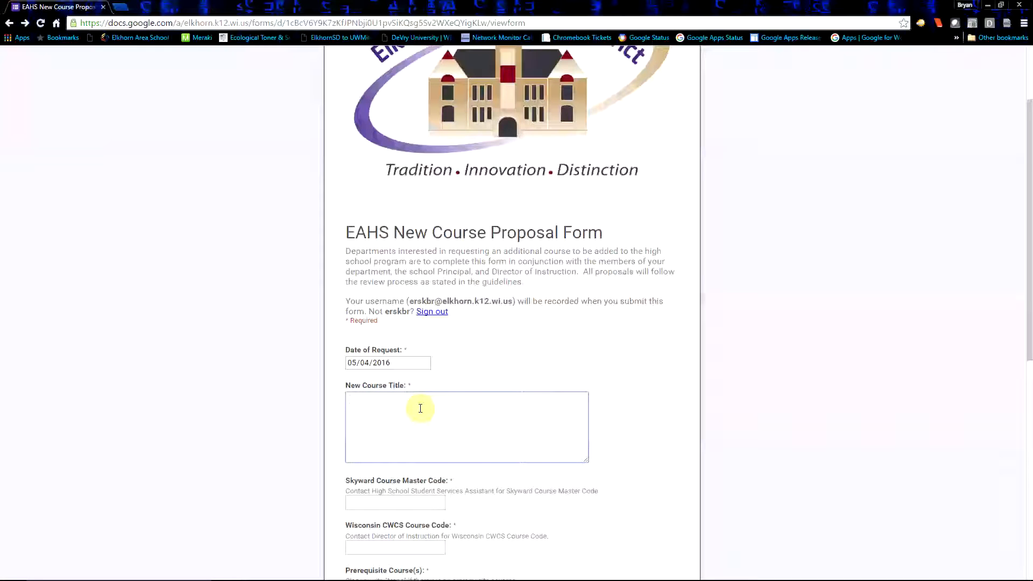
text(omputer Networking)
Fill in the Skyward Course Master Code as 123abc and the Wisconsin CWCS Course Code as 321cba
scroll(420, 411, down, 1)
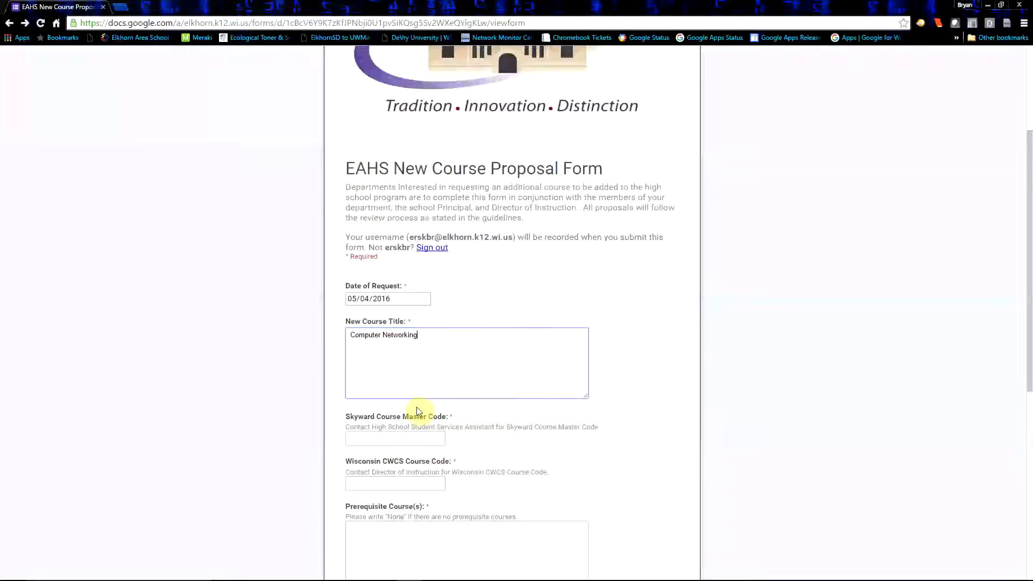
scroll(419, 412, down, 1)
click(394, 396)
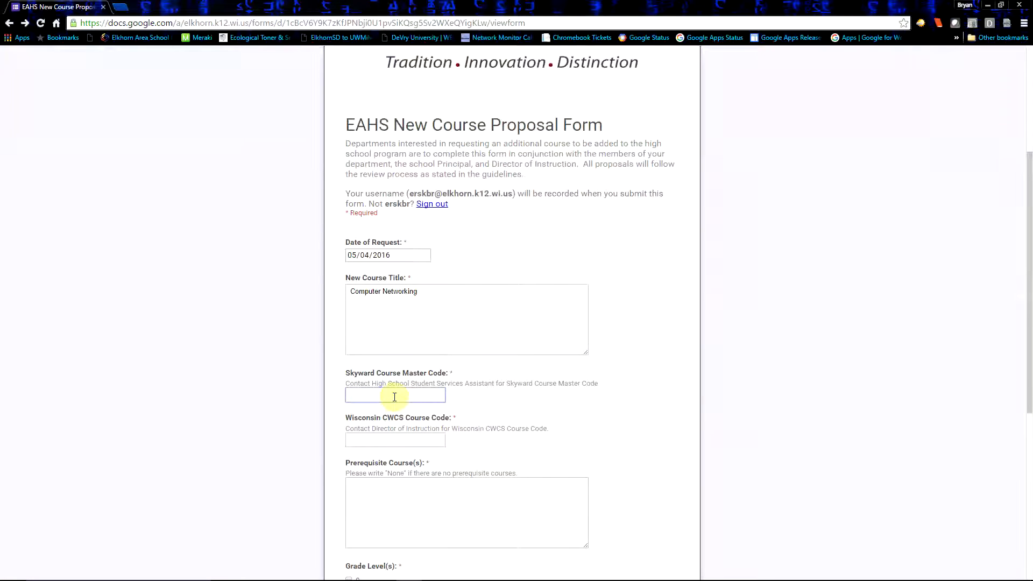
text(123)
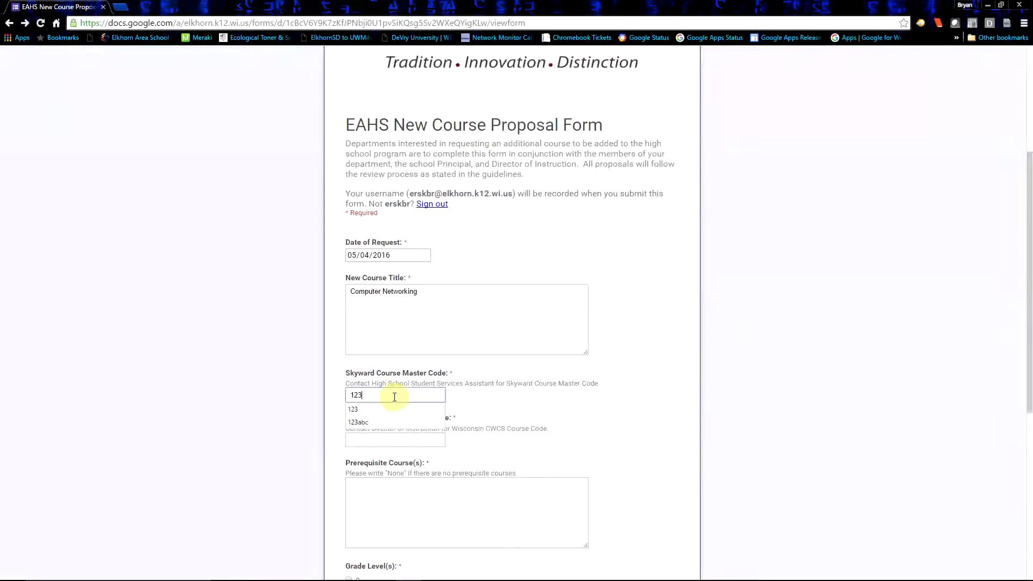
text(abc)
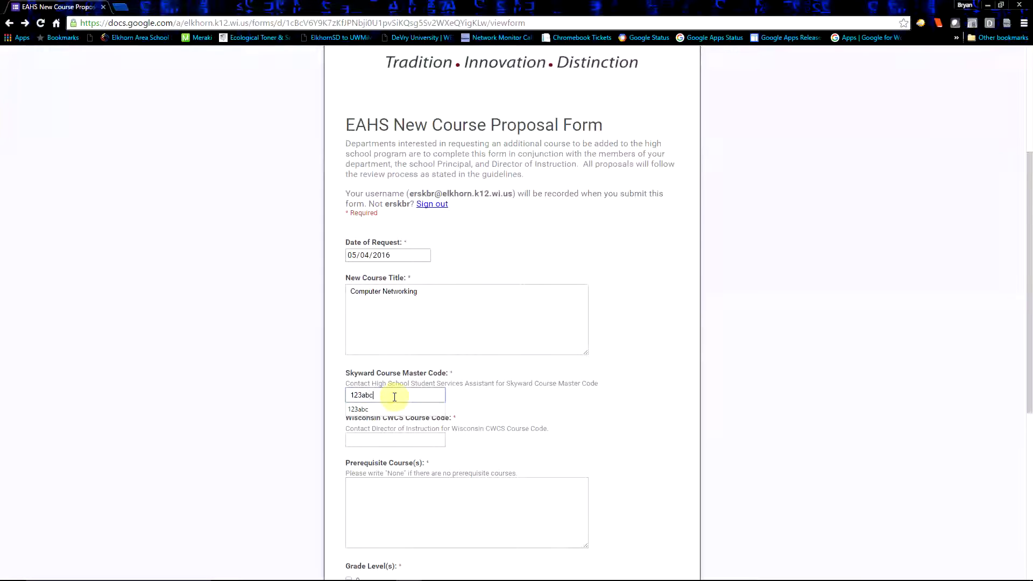
key(Tab)
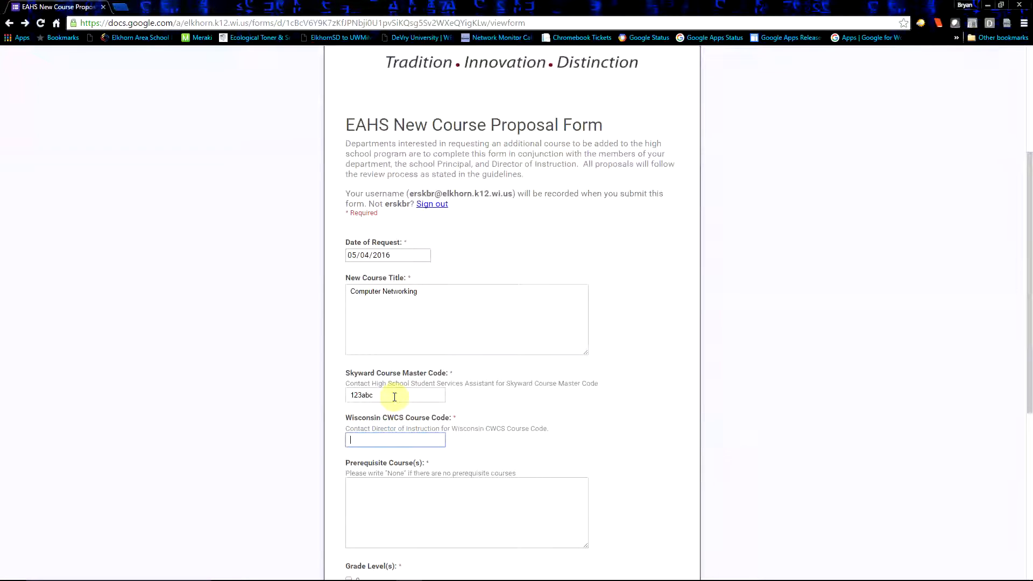
text(321cba)
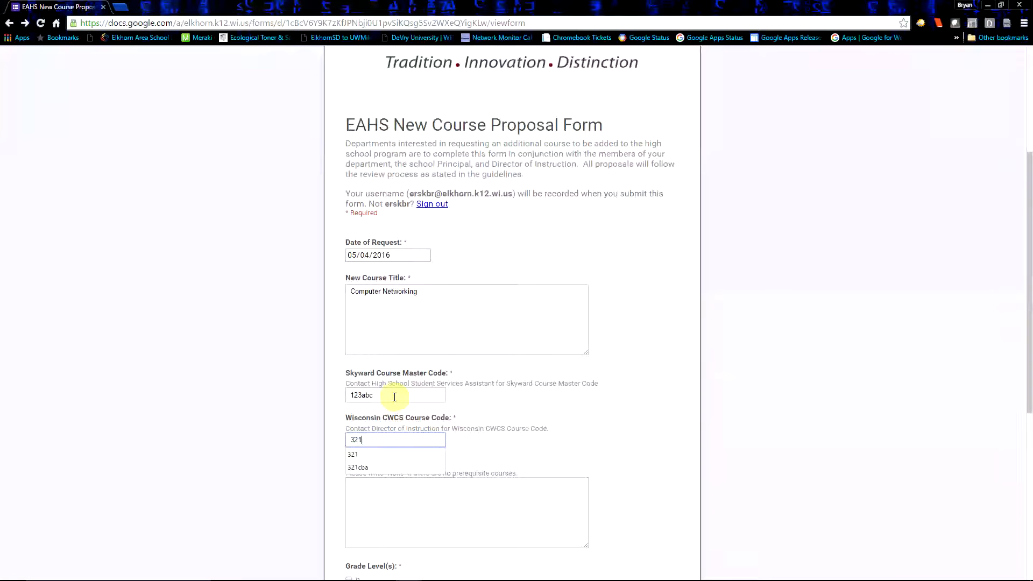
Enter "IT Essentials" as the prerequisite course
key(Tab)
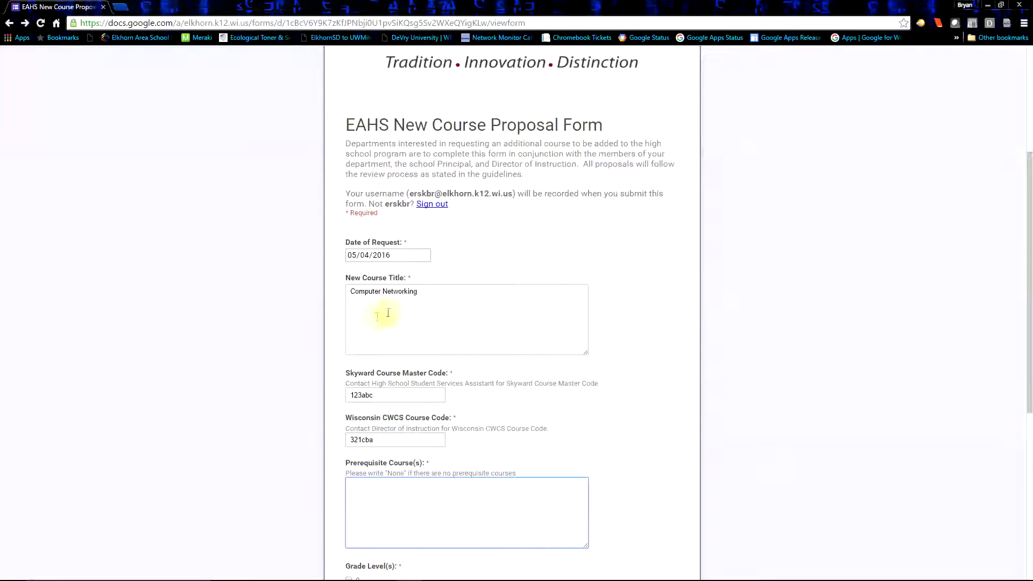
scroll(455, 328, down, 2)
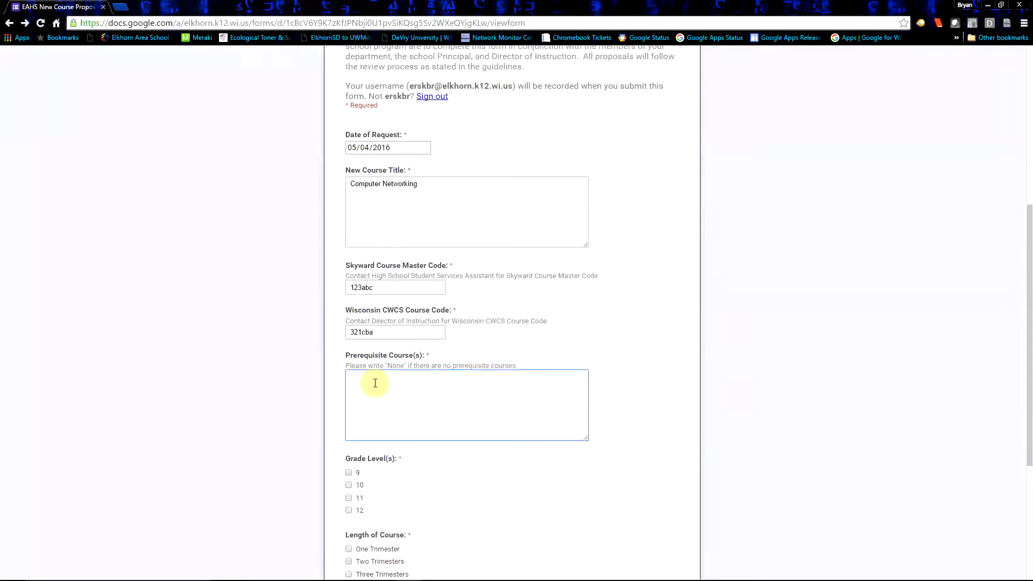
text(IT Essentials)
Check grade levels 11 and 12
scroll(372, 390, down, 1)
click(349, 444)
click(349, 457)
Choose Two Trimesters as the course length and set the adoption year to 2018
scroll(377, 442, down, 2)
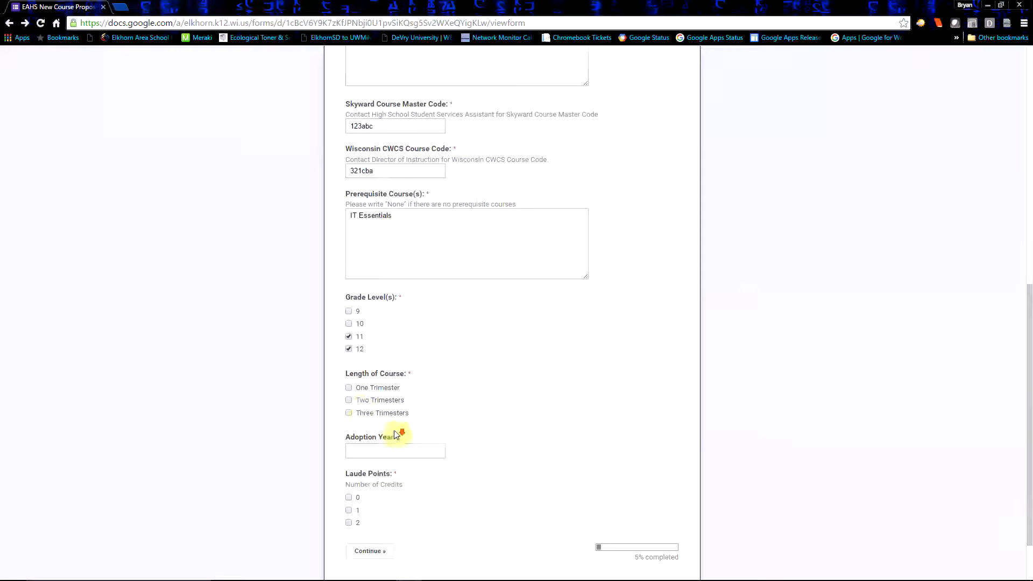
click(348, 400)
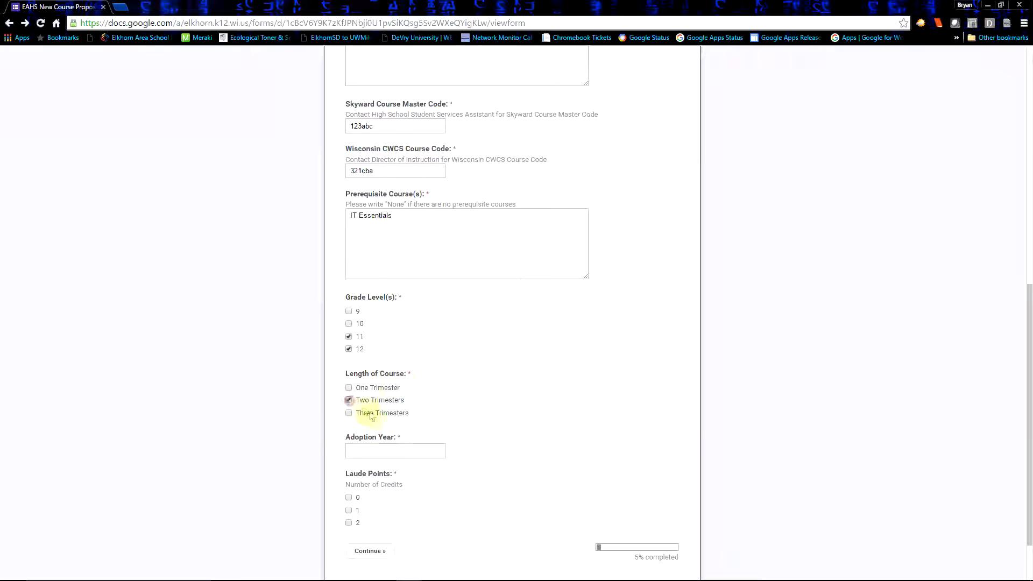
click(375, 453)
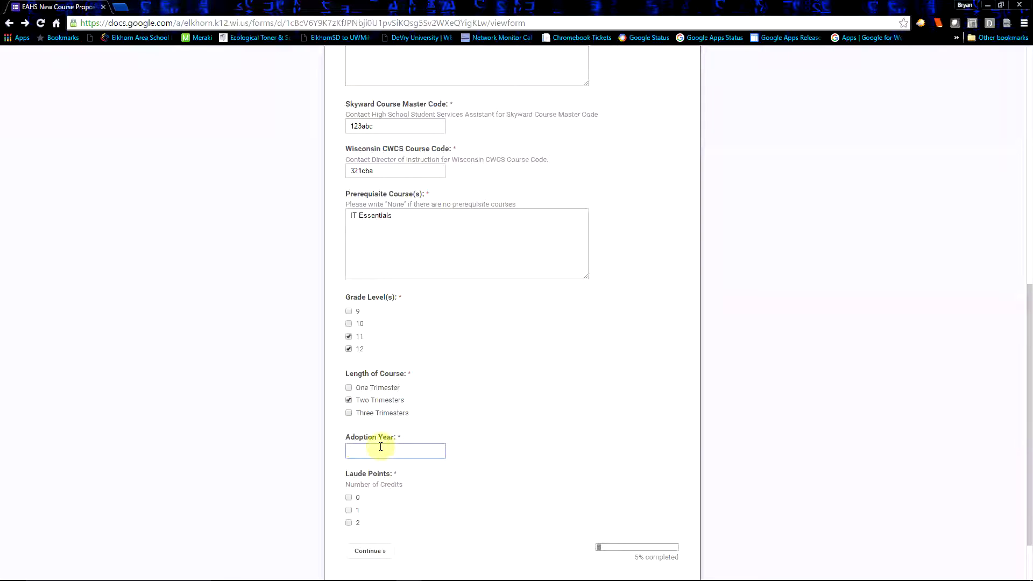
text(2018)
Select 1 laude point and continue to the next page of the form
scroll(359, 518, down, 1)
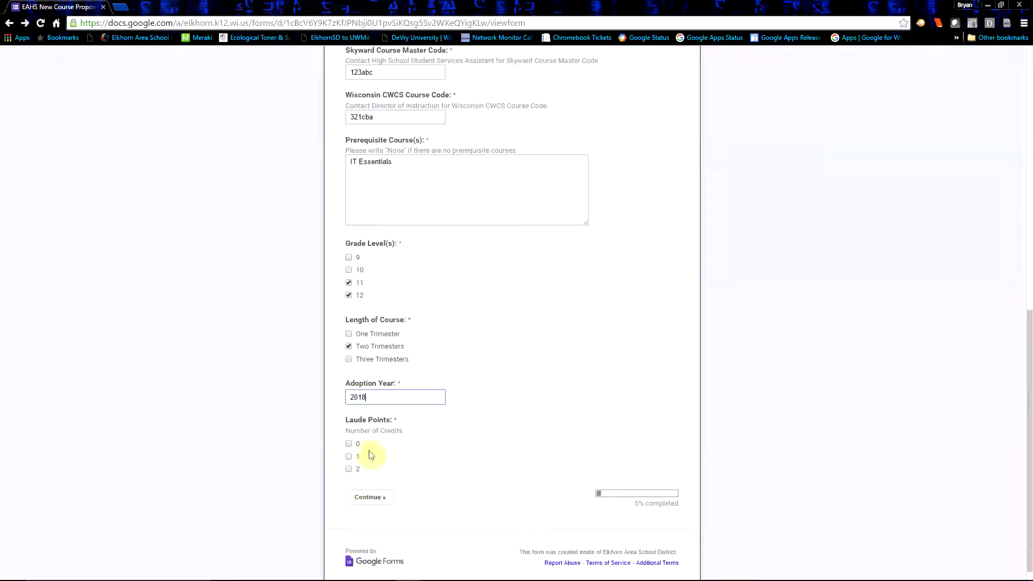
click(350, 458)
click(381, 496)
Choose Information Technology as the career cluster
scroll(390, 353, down, 3)
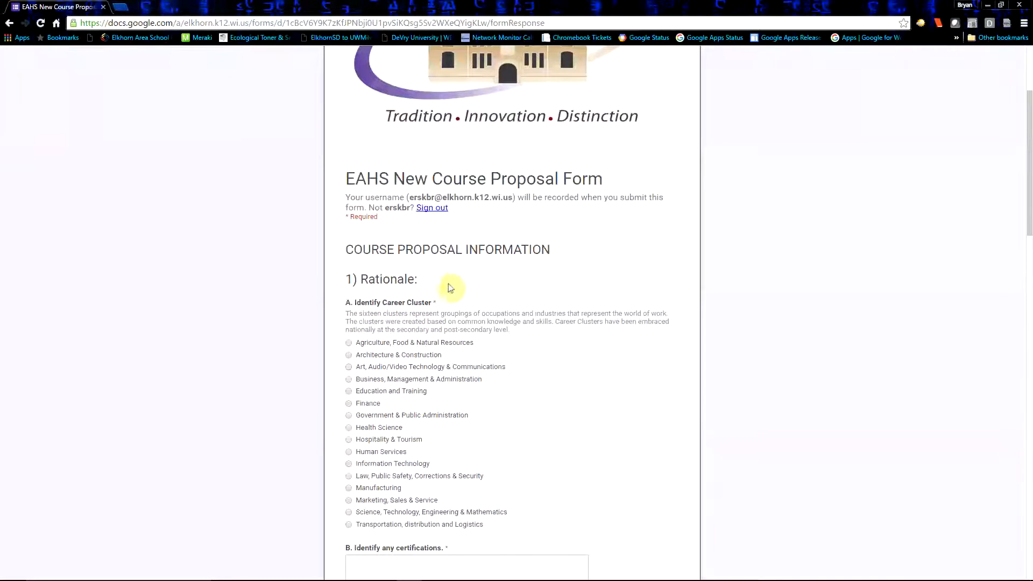
click(349, 465)
Enter "A+ and CCNA" as the certifications
scroll(381, 490, down, 4)
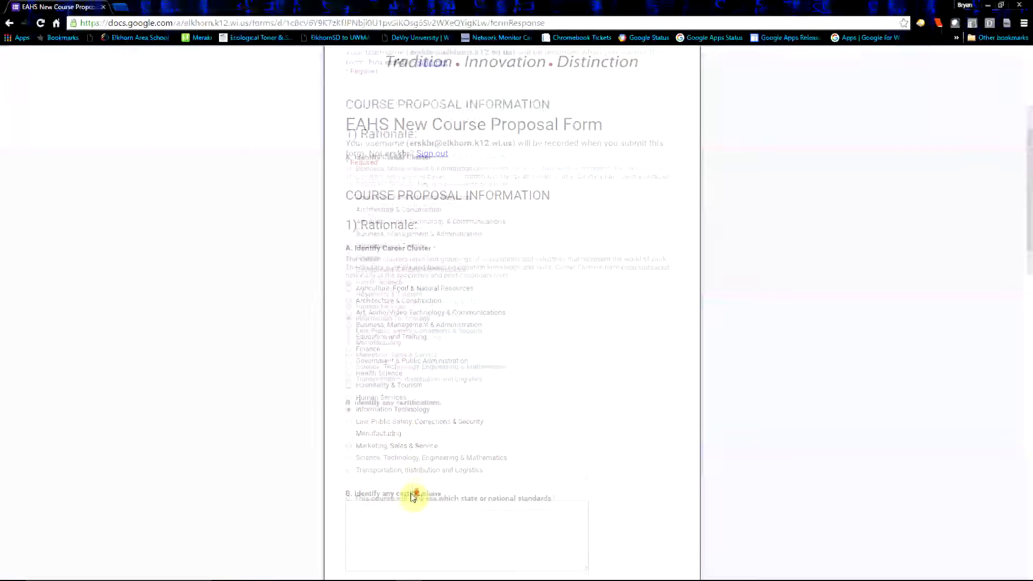
click(388, 349)
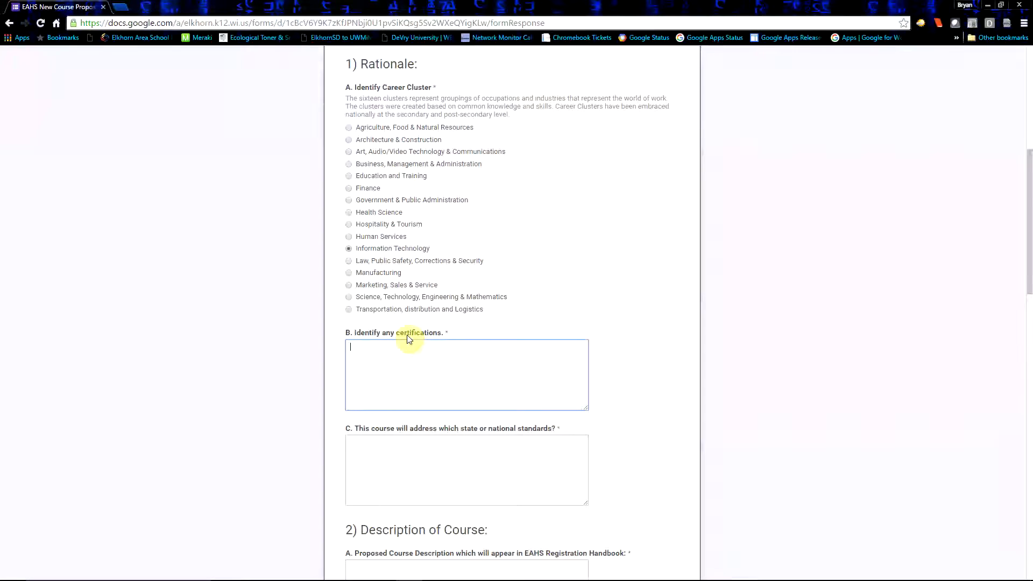
text(A+ and CCNA)
Answer the standards question with "This will address No standards as it is a demo."
scroll(407, 335, down, 2)
click(370, 342)
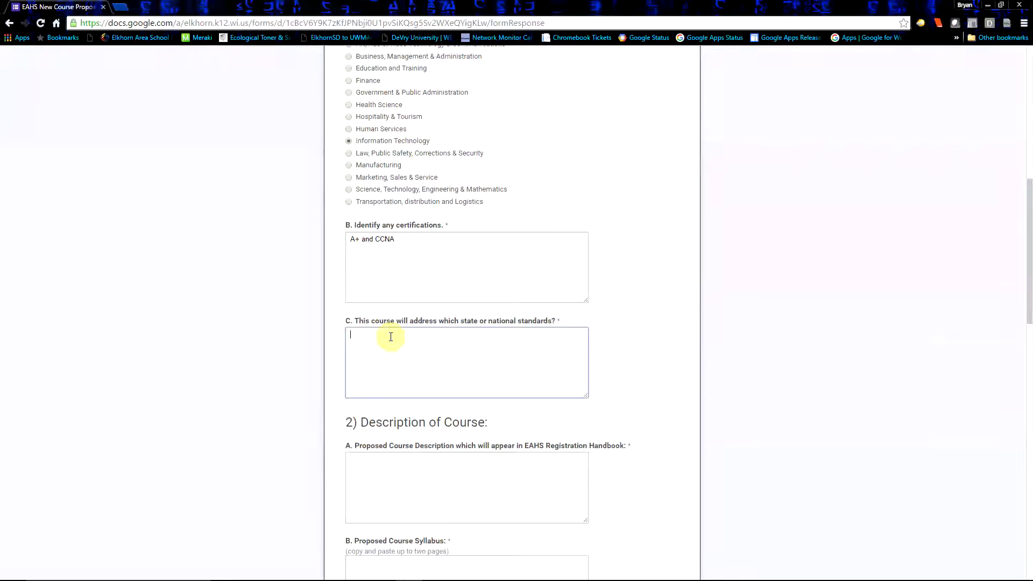
text(This will address No standards as it is a demo.)
Write the proposed course description: "Students will learn the basics of networking hardware and software as well as the various topologies and troubleshooting."
scroll(468, 422, down, 2)
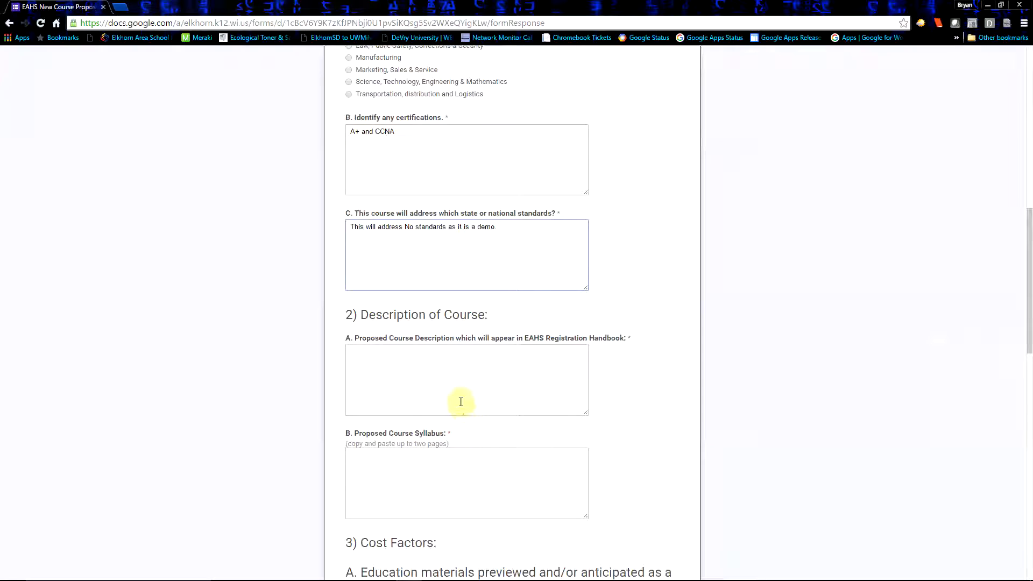
click(390, 359)
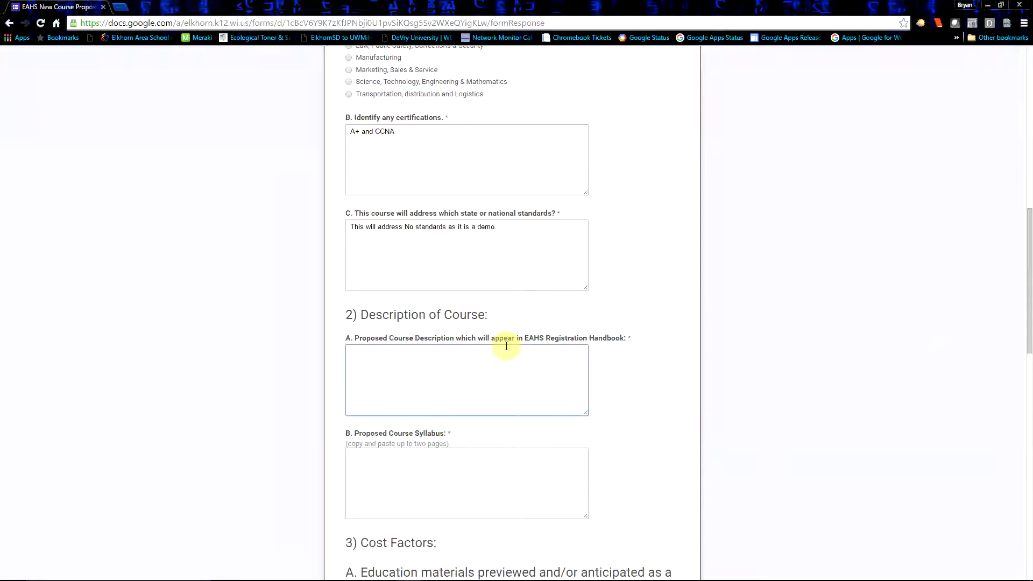
text(Students will learn the basics )
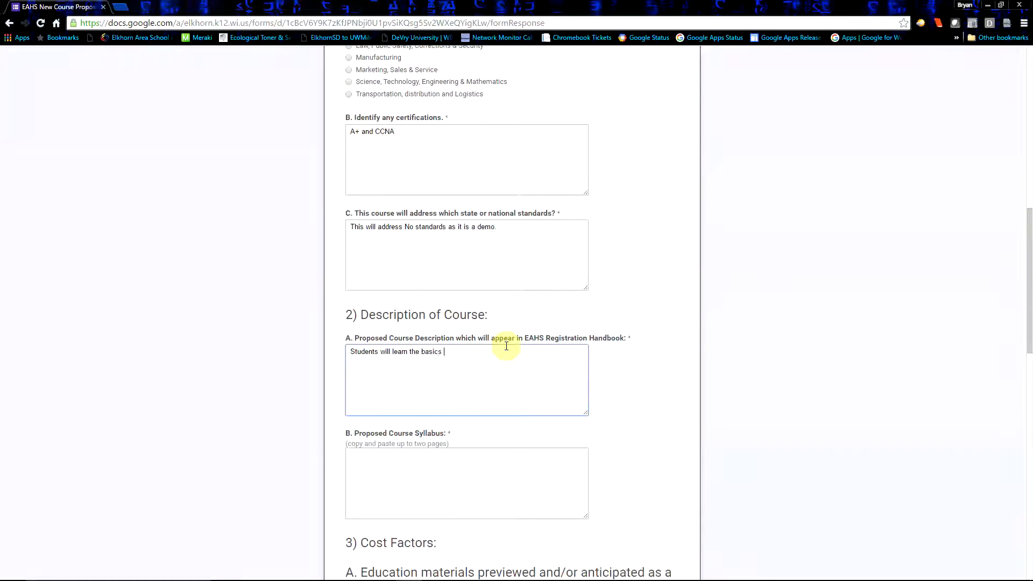
text(of networking hardware and software as well as the vari)
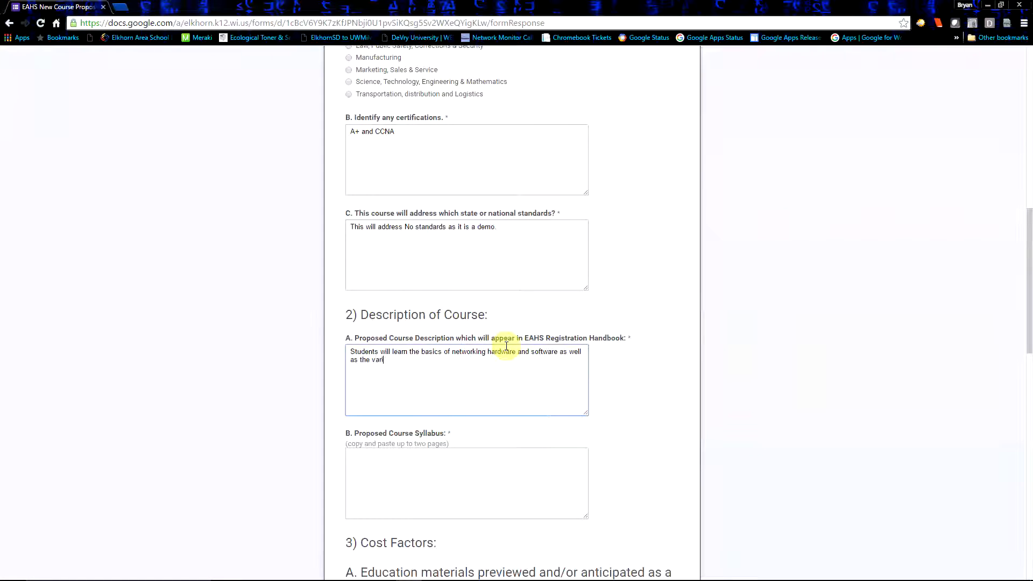
text(ous topologies and g)
key(BackSpace)
text(troubleshooting.)
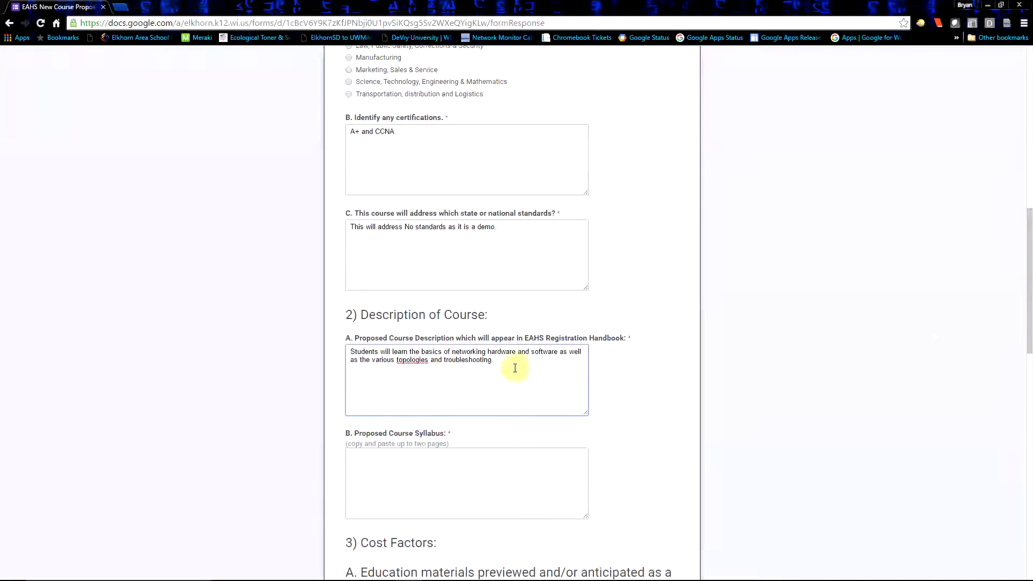
Enter "Syllabus" in the proposed course syllabus field
scroll(517, 366, down, 1)
click(390, 419)
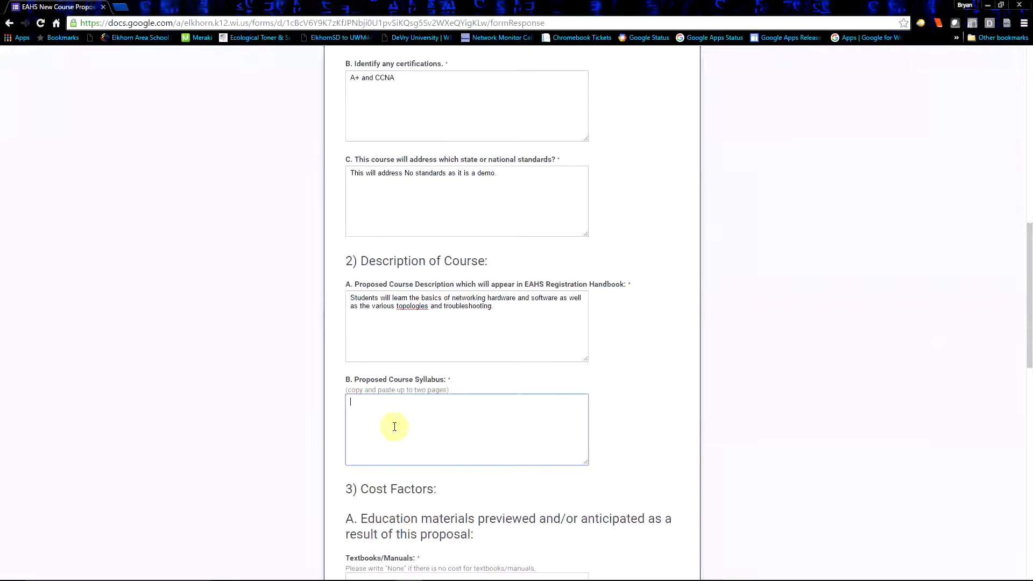
text(Syllabus)
Enter "CCNA Handbook" under Textbooks/Manuals
scroll(395, 427, down, 4)
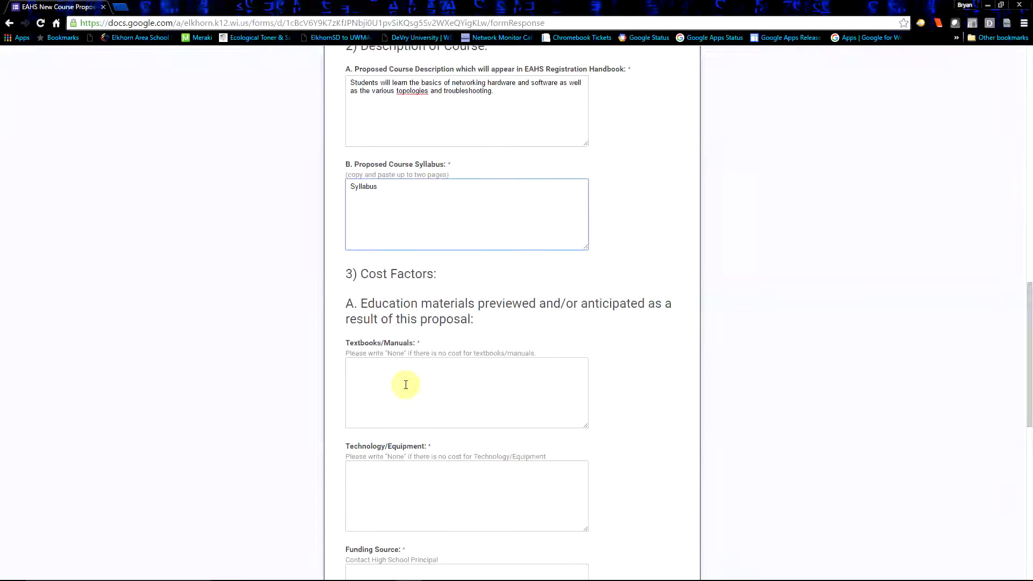
click(406, 385)
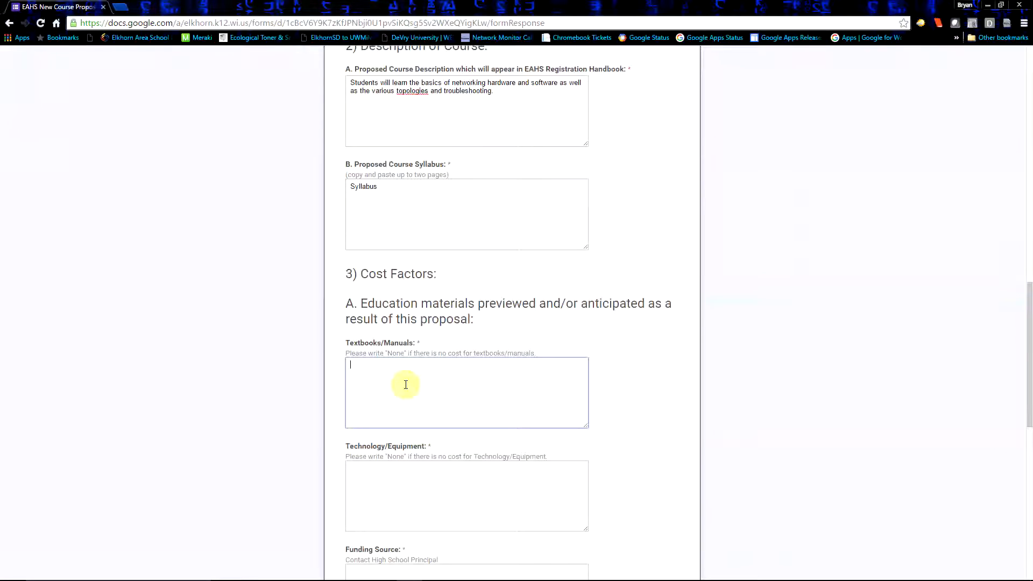
text(CCNA Handbook)
Enter "1 Desktop computer per student." under Technology/Equipment
scroll(463, 366, down, 1)
click(369, 418)
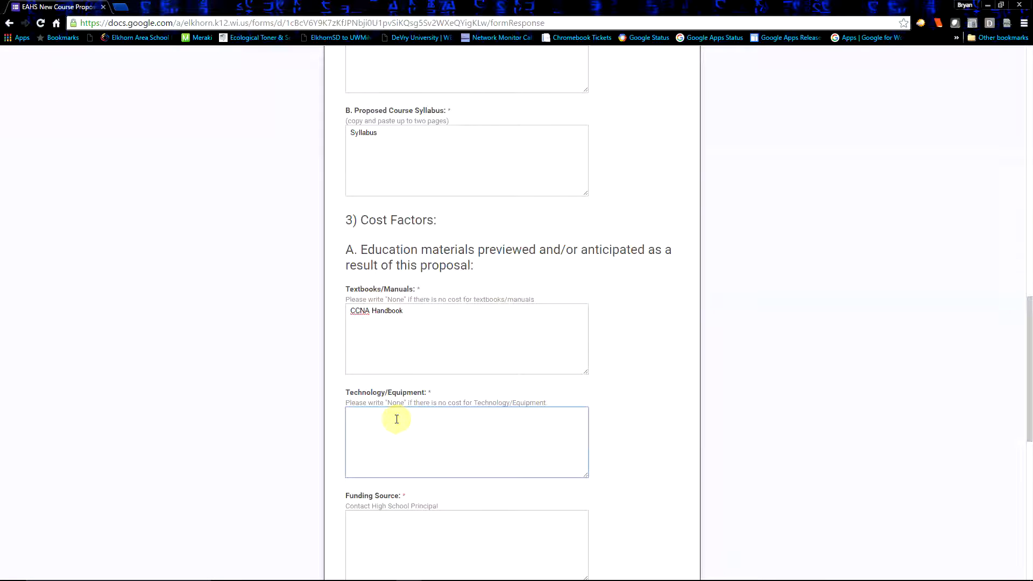
text(1 Desktop computer per student.)
Enter "DO" as the funding source
scroll(397, 418, down, 3)
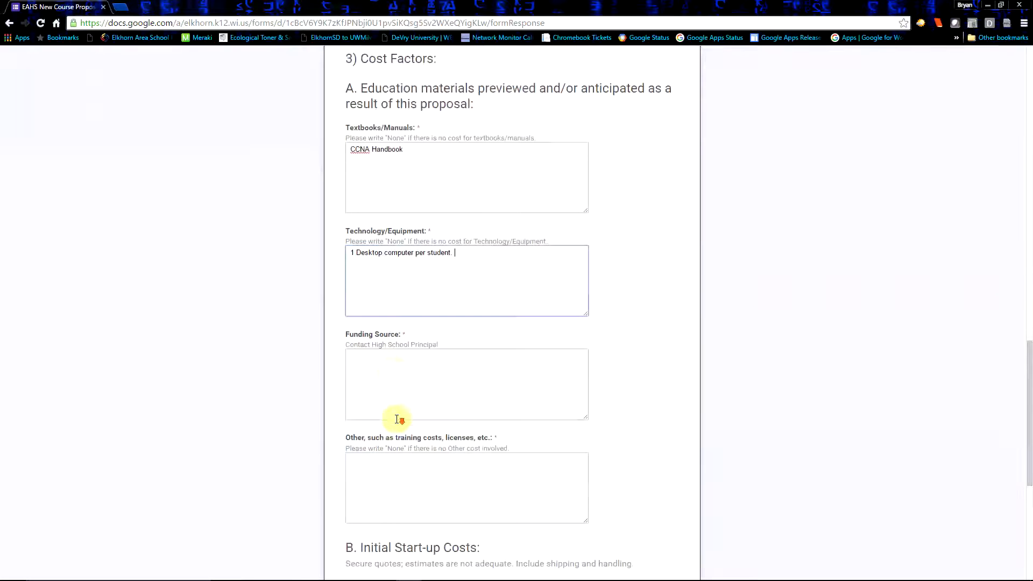
click(385, 356)
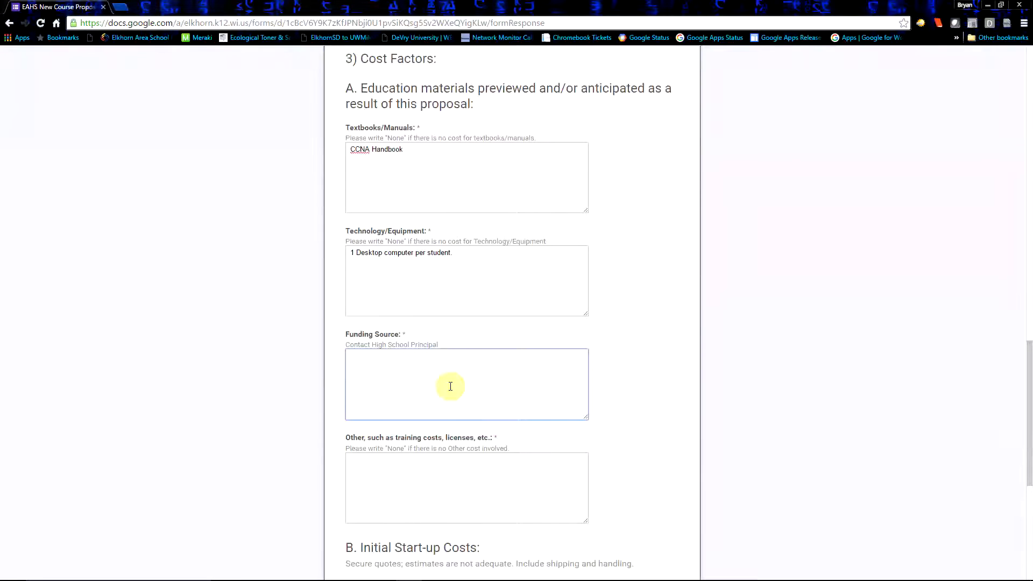
text(DO)
Enter "Adobe CS6 Suite" under other costs such as training and licenses
click(419, 468)
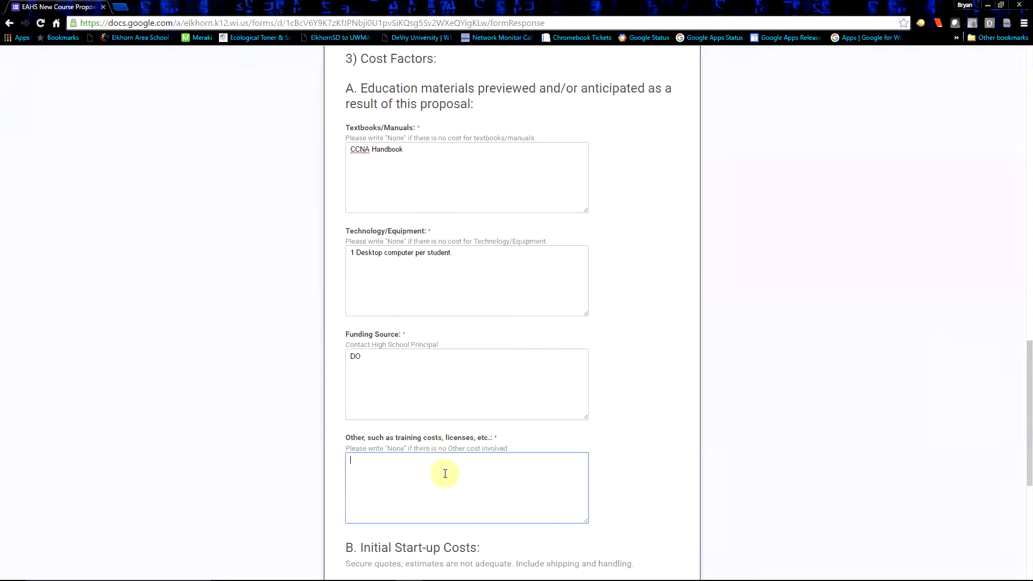
scroll(445, 474, down, 3)
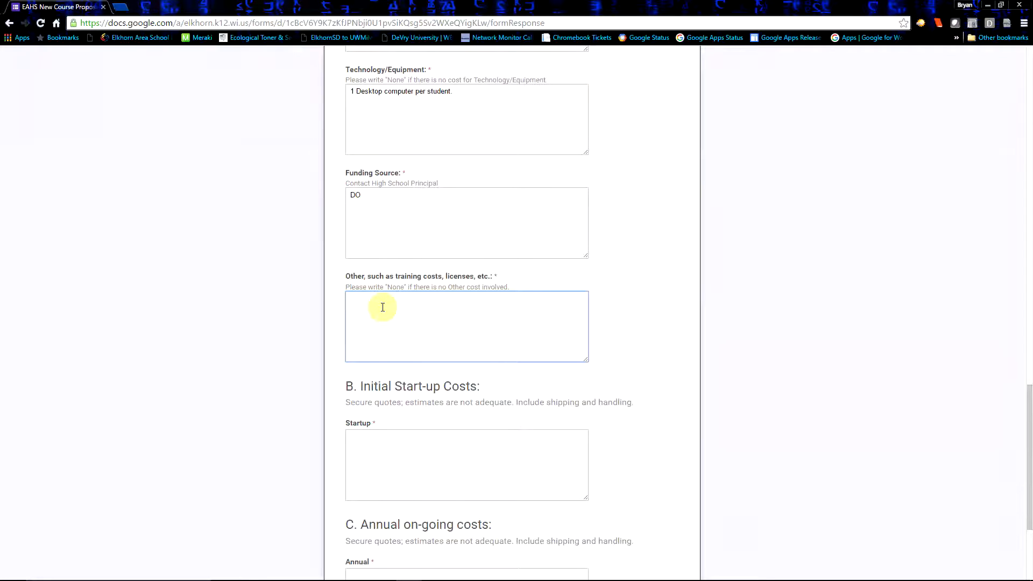
text(obe CS6 Suite)
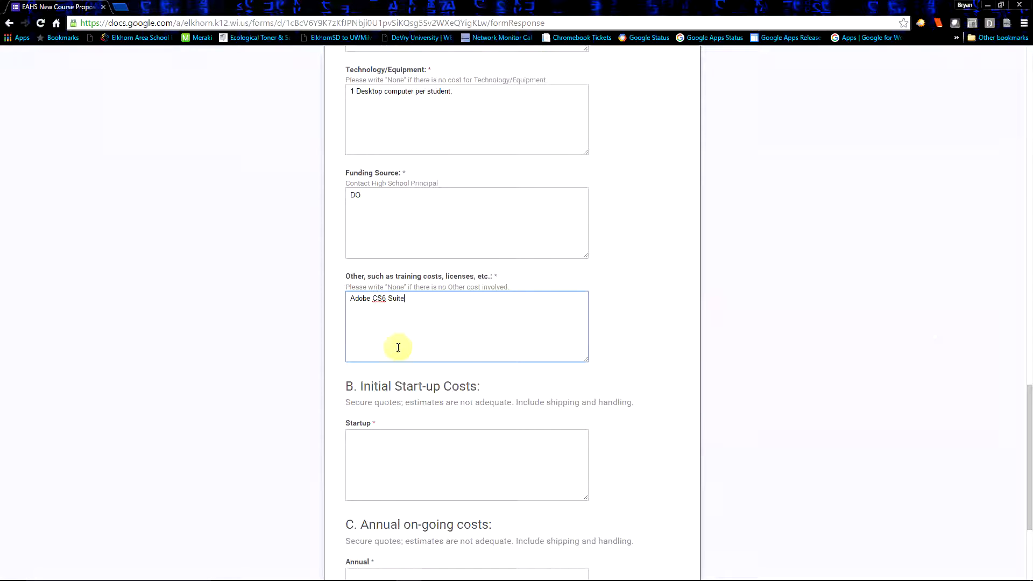
Enter $10,000 as the initial startup cost and $2,000 as the annual ongoing cost
scroll(417, 340, down, 3)
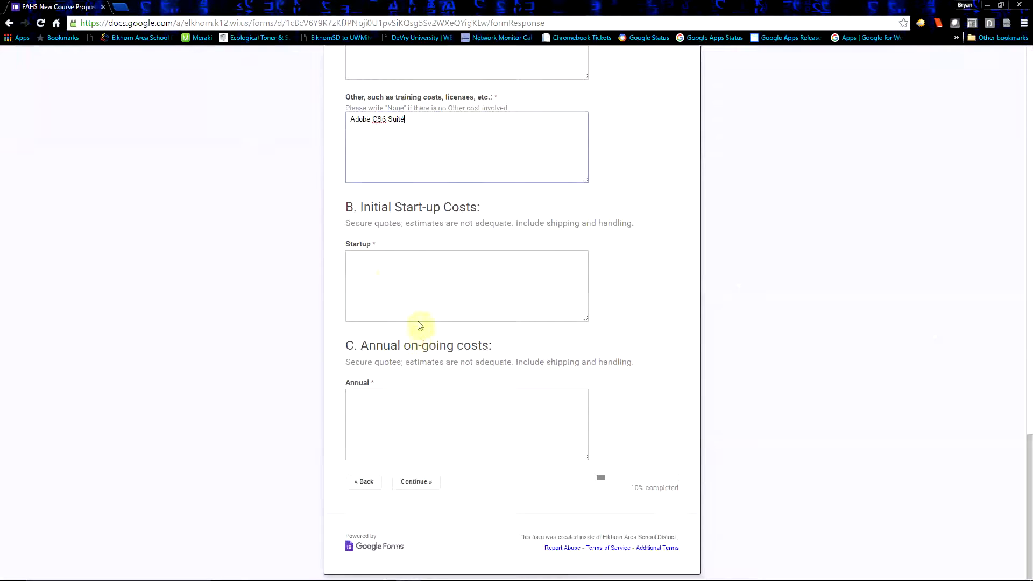
click(368, 266)
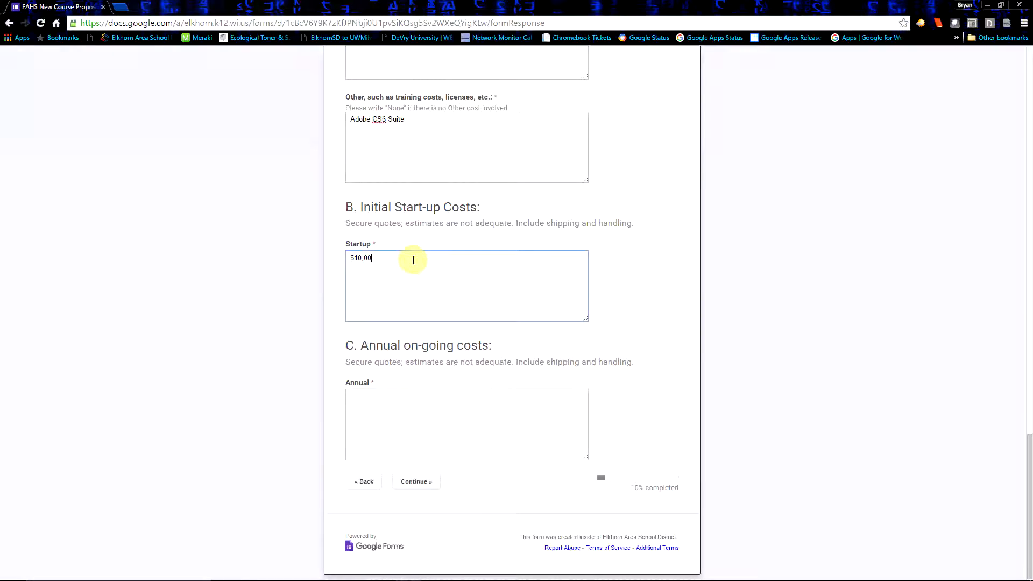
click(382, 405)
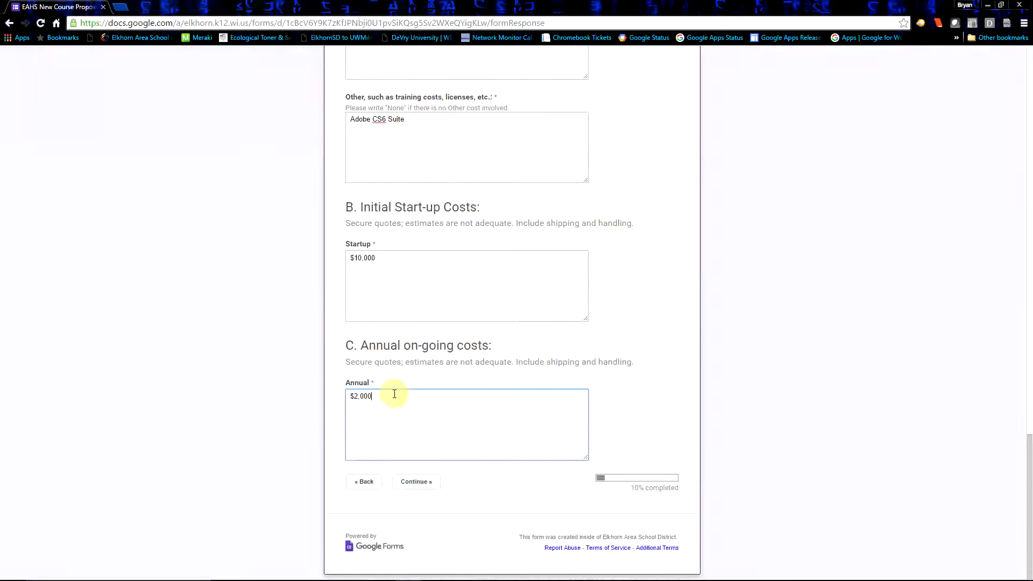
Continue to the final form page, choose the Network Systems pathway, and submit the proposal form
click(425, 482)
scroll(425, 397, down, 2)
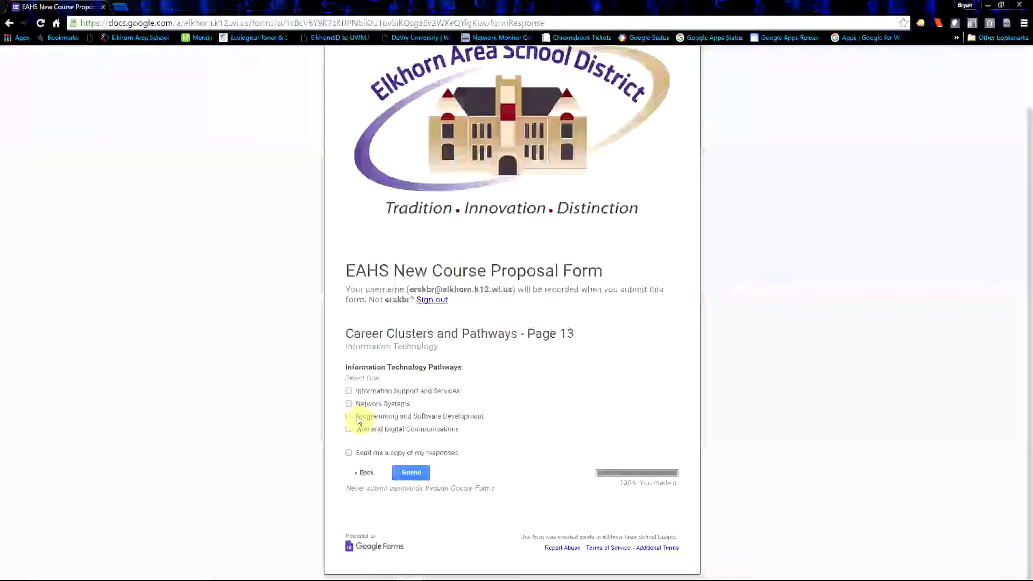
click(348, 403)
click(411, 472)
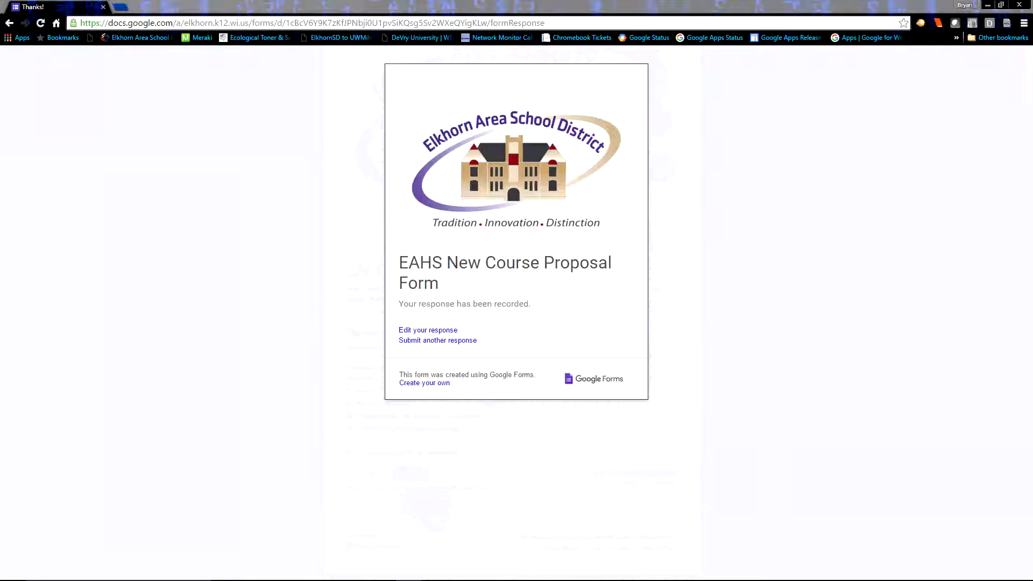
Switch to the Final Test course proposal document and scroll through its sections to review the generated content
drag(399, 92, 382, 180)
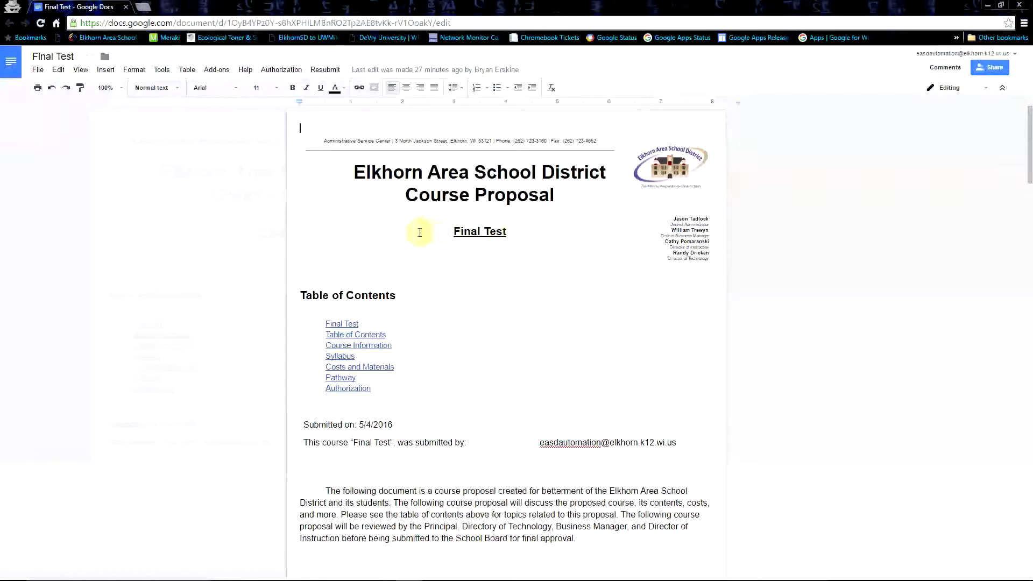
scroll(366, 363, down, 2)
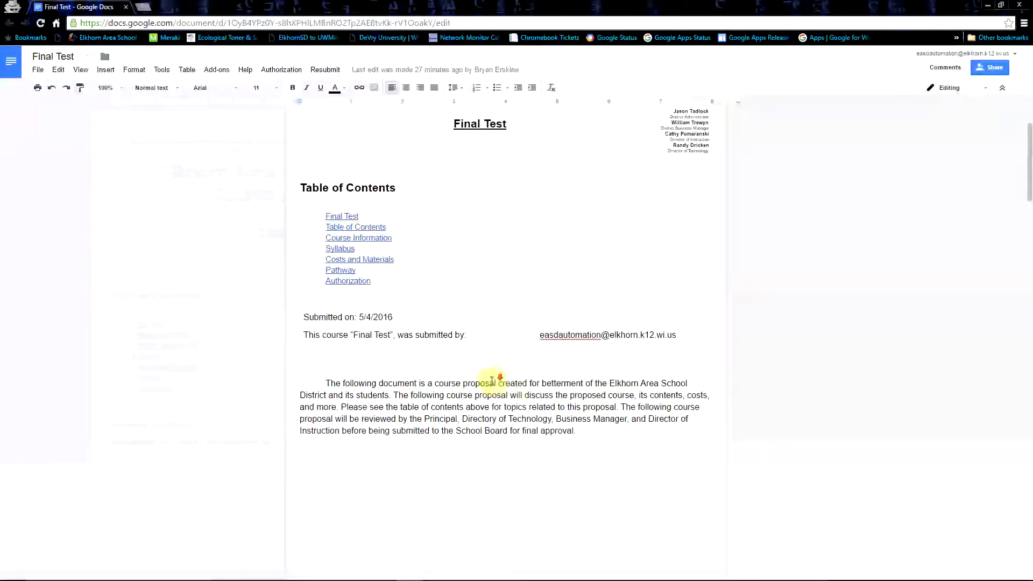
scroll(473, 380, down, 8)
scroll(409, 331, down, 1)
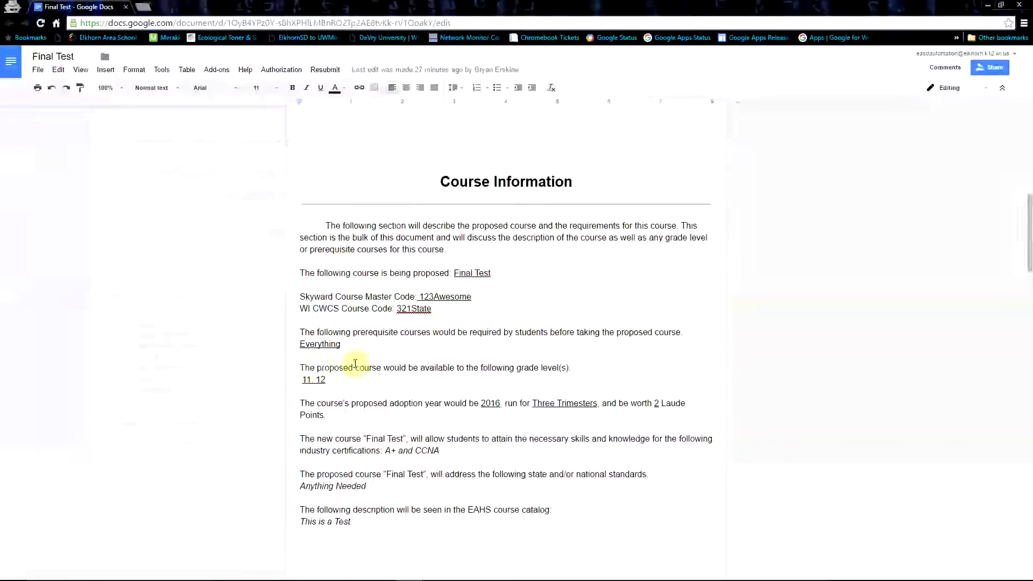
scroll(459, 420, down, 5)
scroll(457, 442, down, 12)
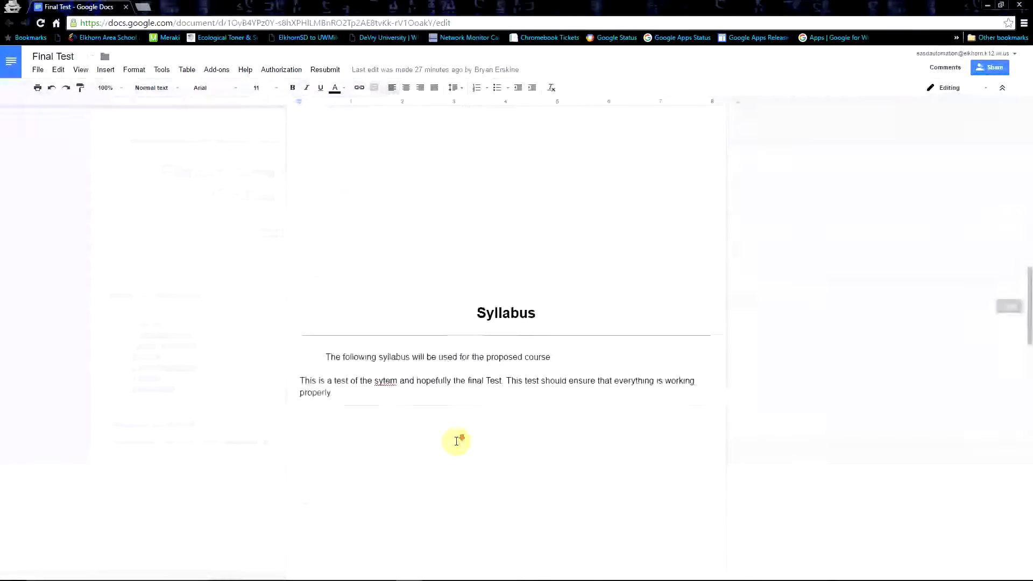
scroll(457, 441, down, 7)
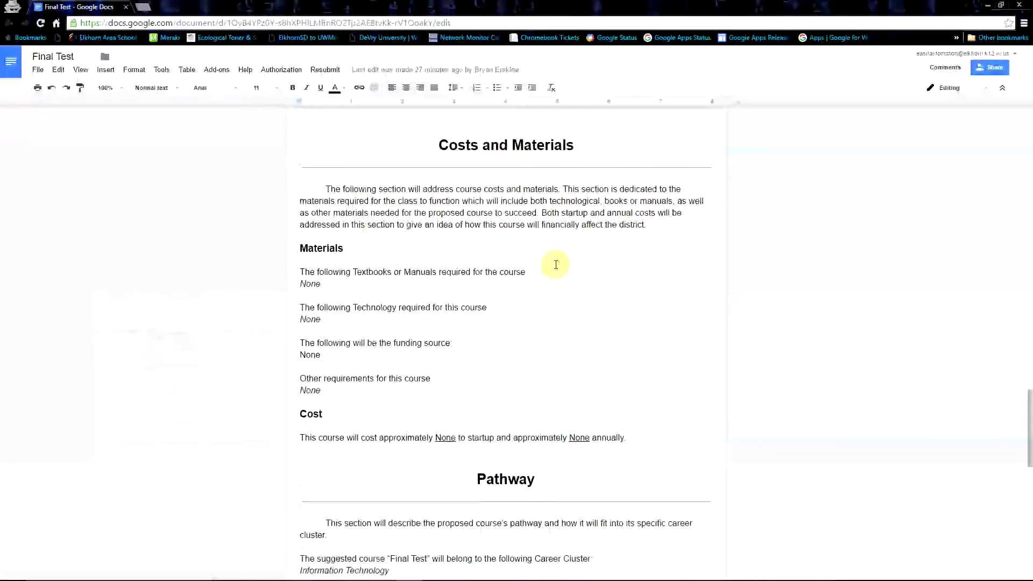
scroll(556, 264, down, 1)
scroll(556, 264, down, 4)
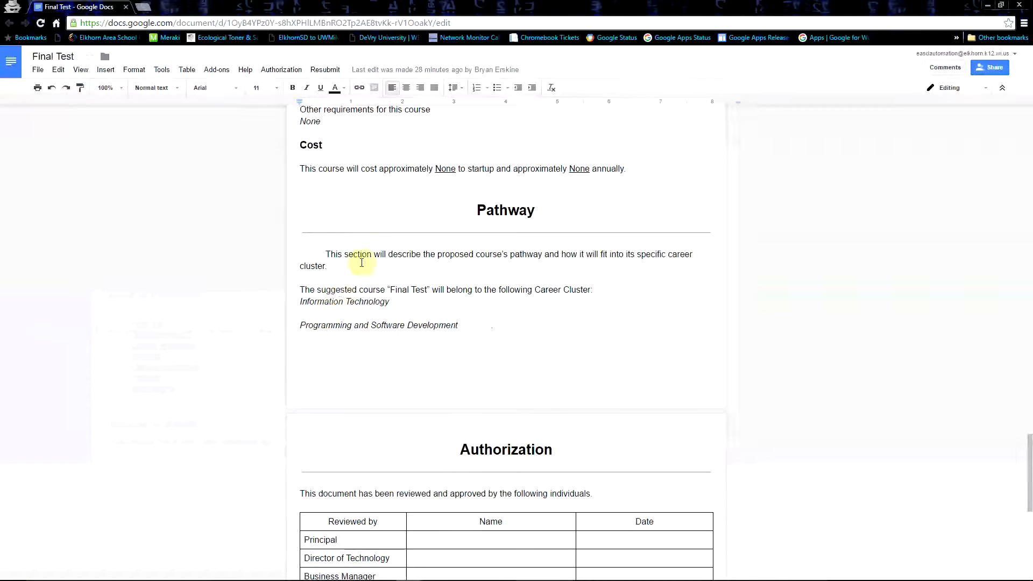
Try to mark the proposal as Authorized By Director of Technology, closing the permission request window
click(326, 70)
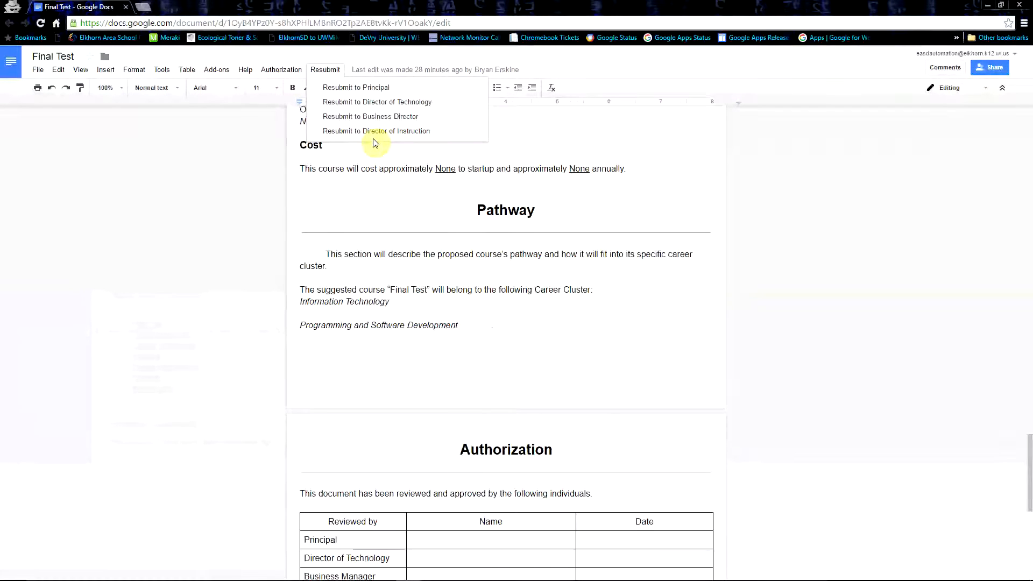
mouse_move(285, 76)
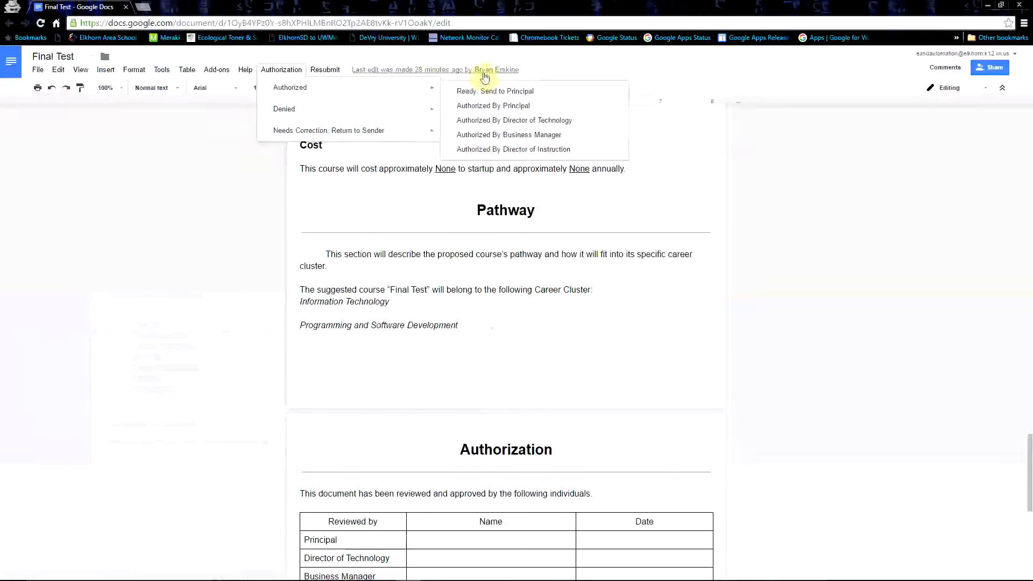
click(514, 124)
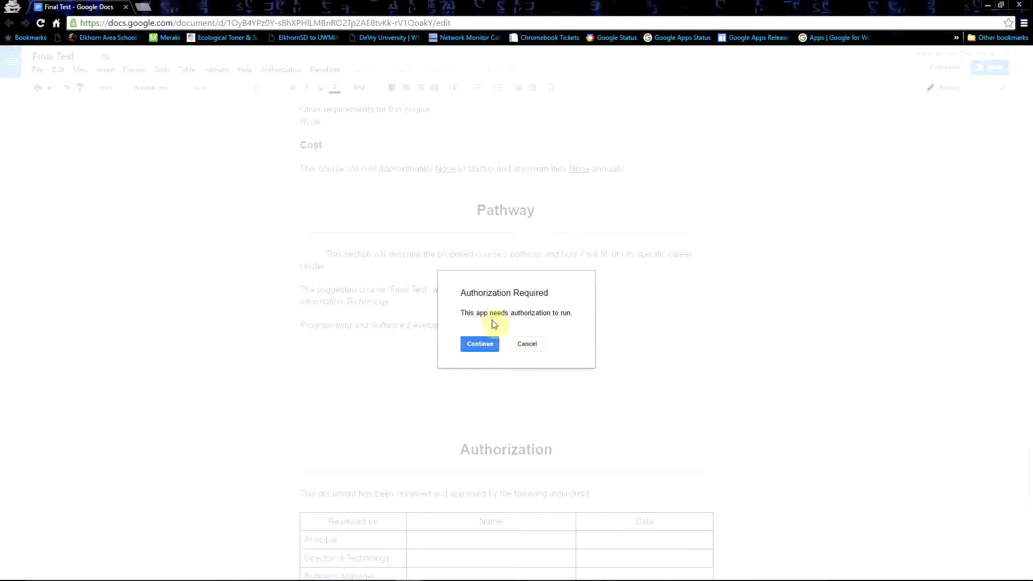
click(479, 344)
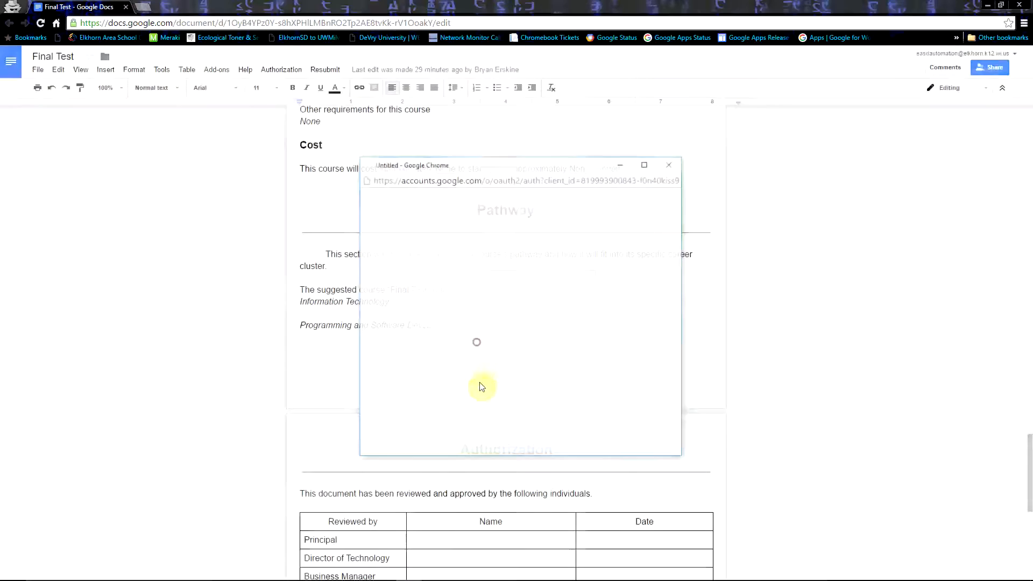
click(668, 164)
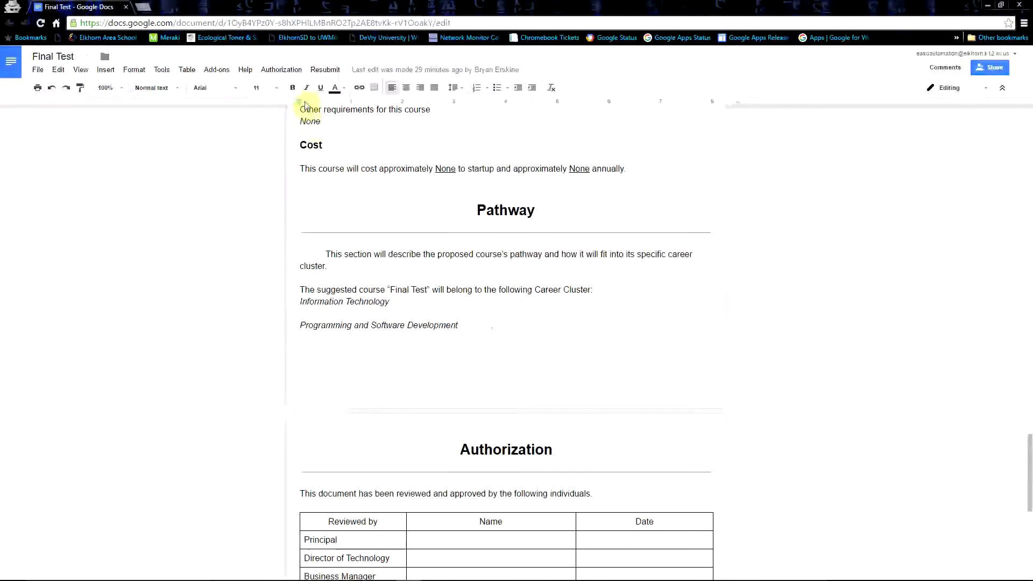
Resubmit the proposal to the Principal, granting the script's permission request, and scroll back to the document's top
click(323, 70)
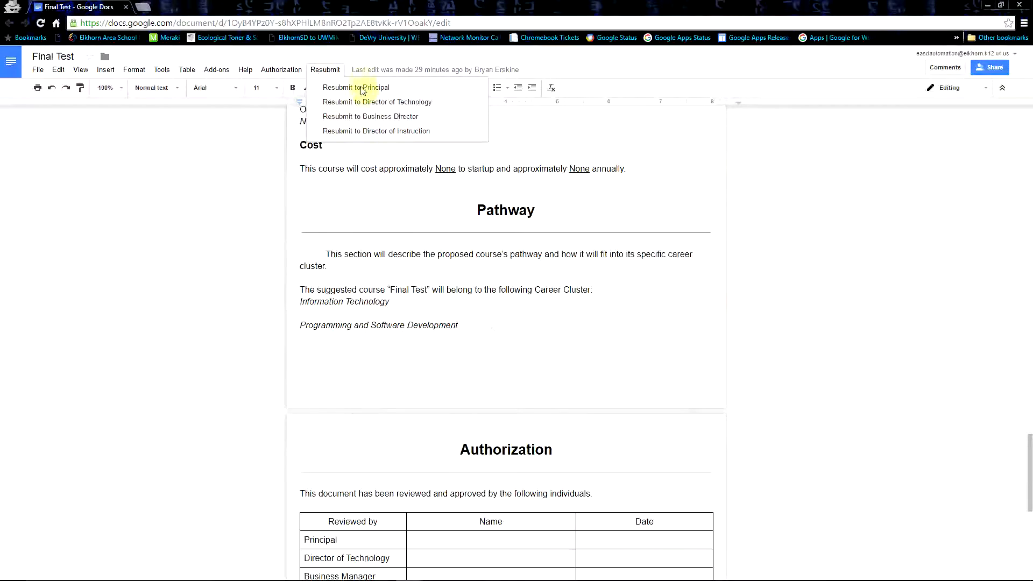
click(378, 92)
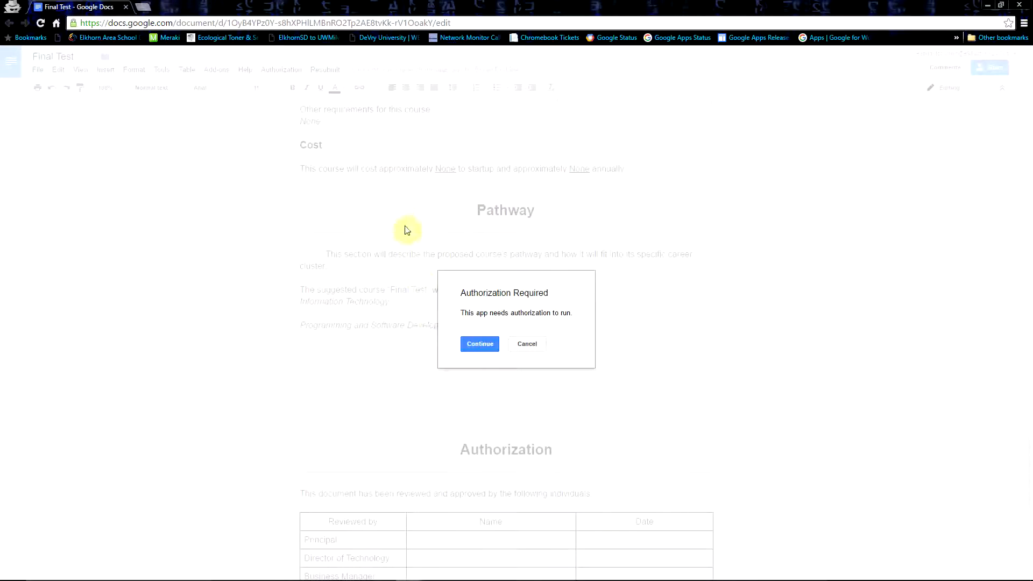
click(479, 345)
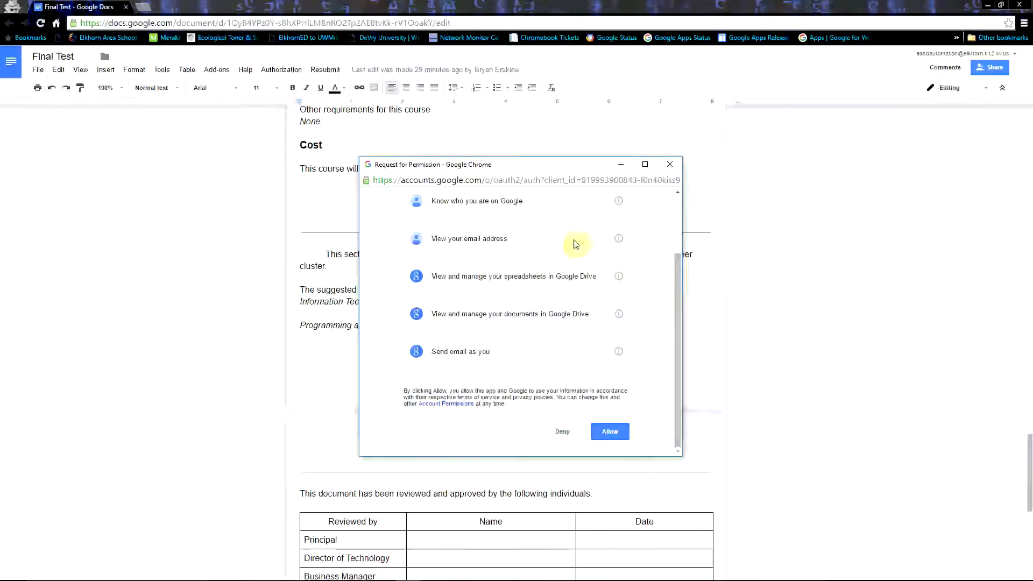
scroll(543, 290, up, 3)
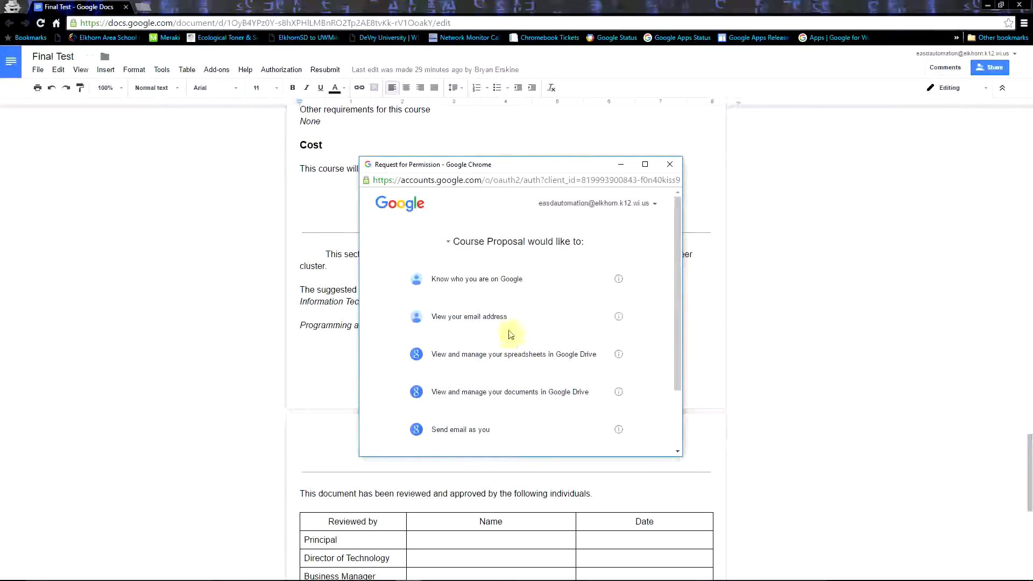
scroll(514, 347, down, 3)
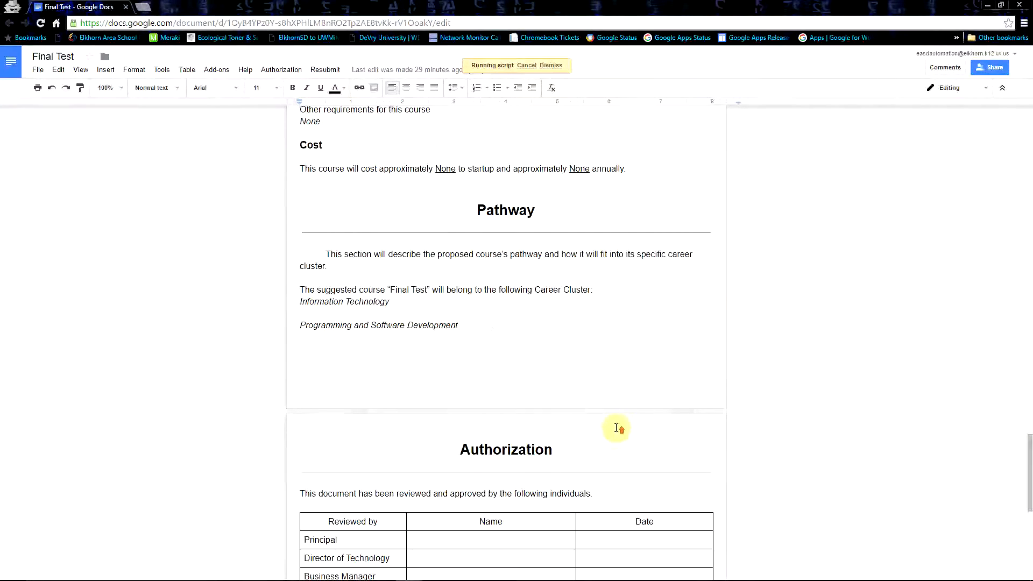
scroll(617, 429, up, 20)
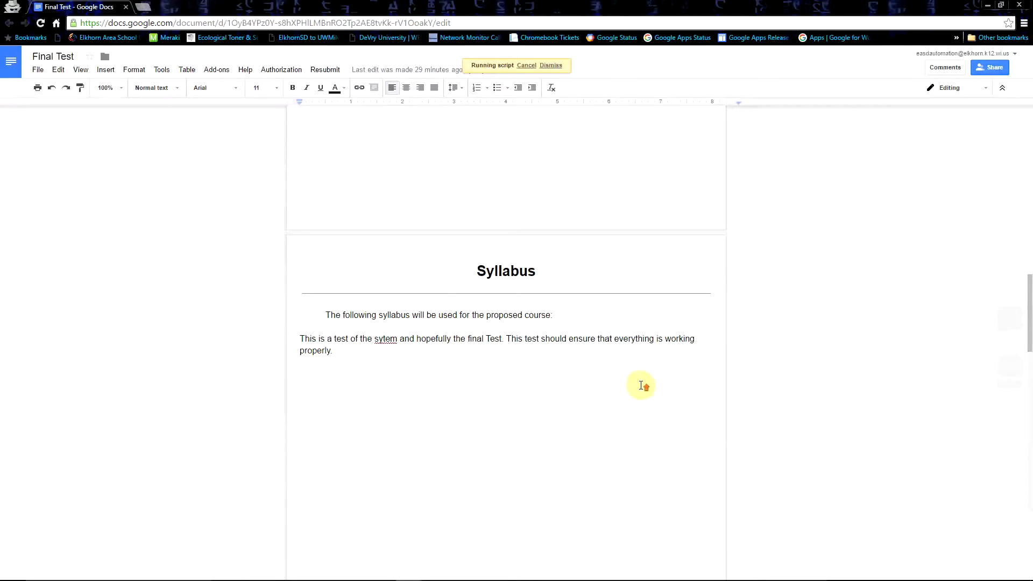
scroll(642, 386, up, 20)
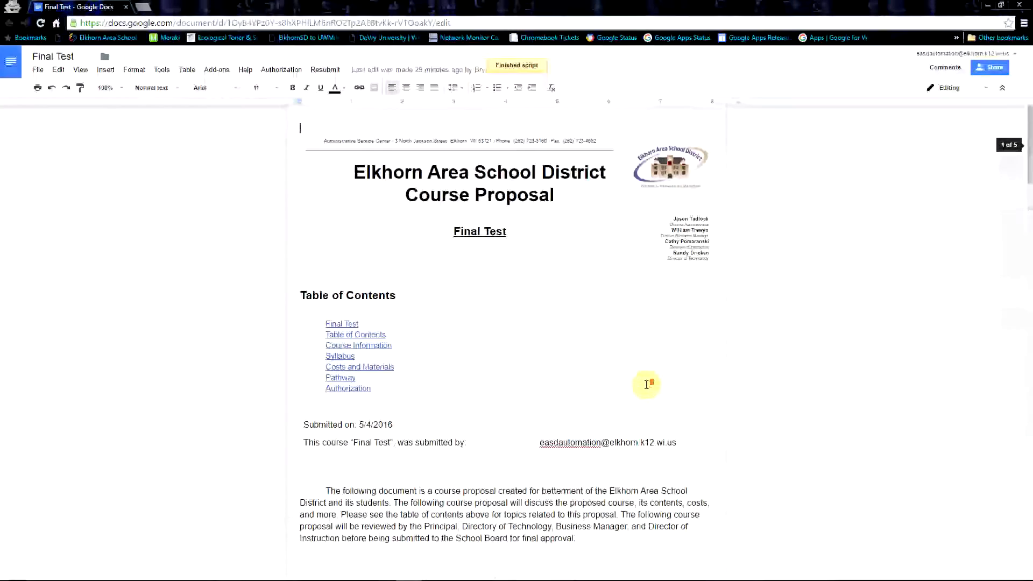